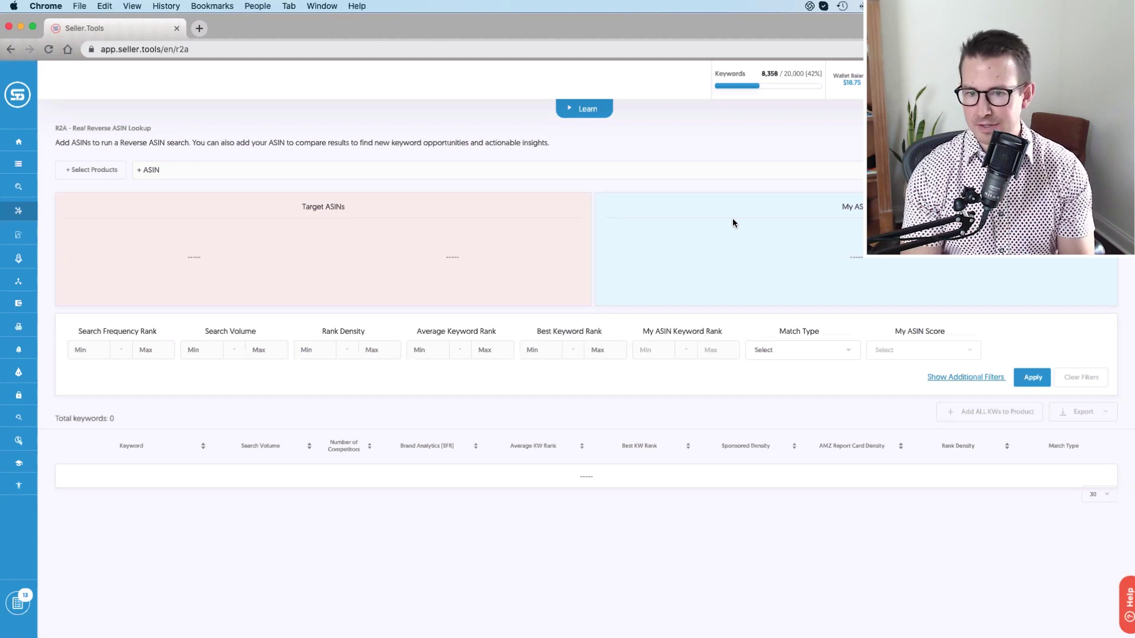
# Search for suggested competitor products using the keyword 'hyaluronic acid'
pyautogui.click(109, 177)
pyautogui.click(189, 212)
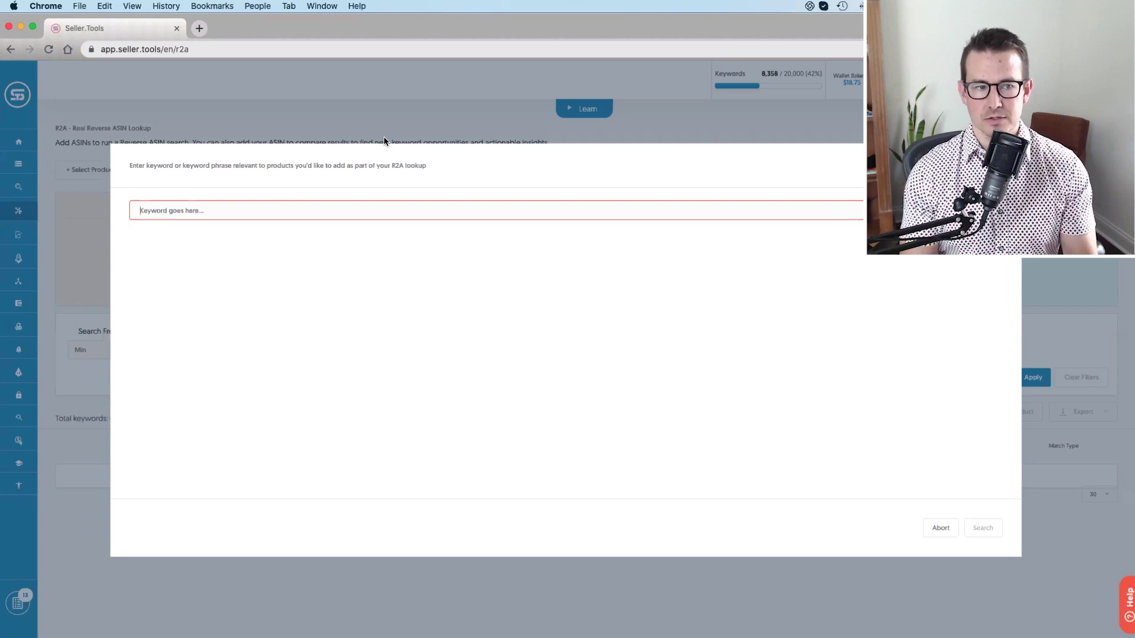
pyautogui.write('h')
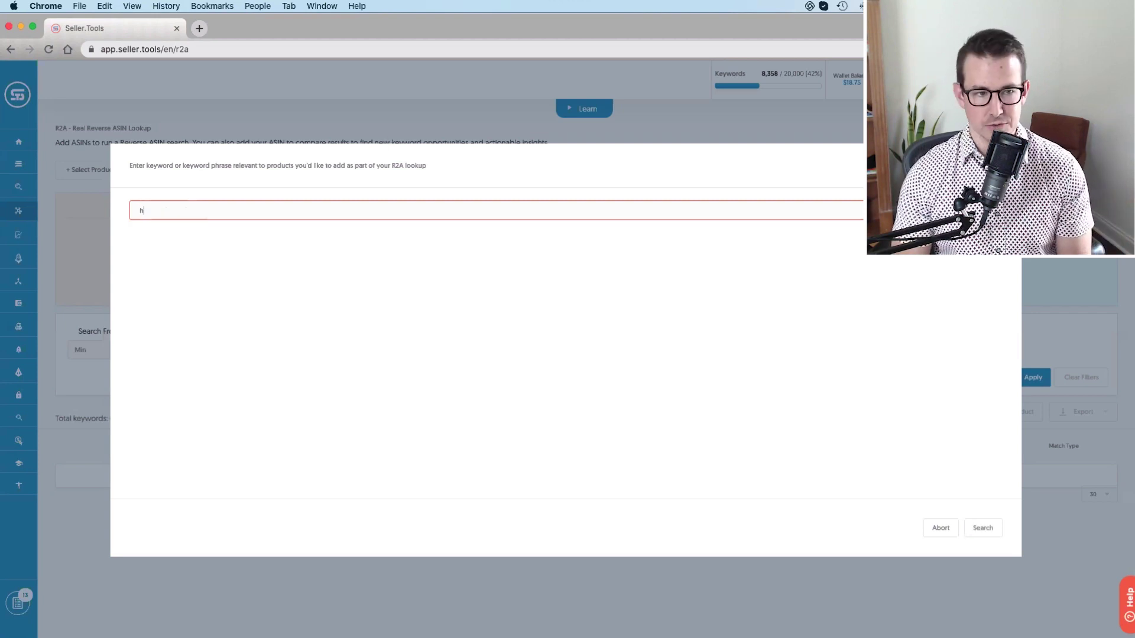
pyautogui.write('yaluronic acid serum')
pyautogui.click(976, 528)
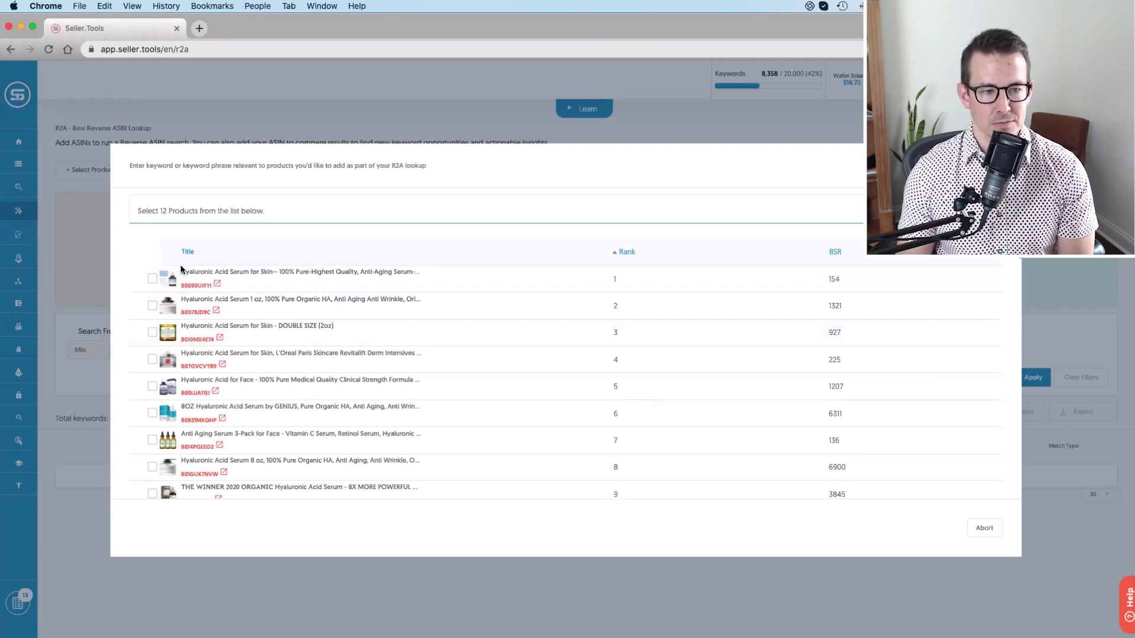
# Tick the suggested hyaluronic acid serums in the list and confirm them as target ASINs
pyautogui.click(152, 279)
pyautogui.click(152, 306)
pyautogui.click(152, 333)
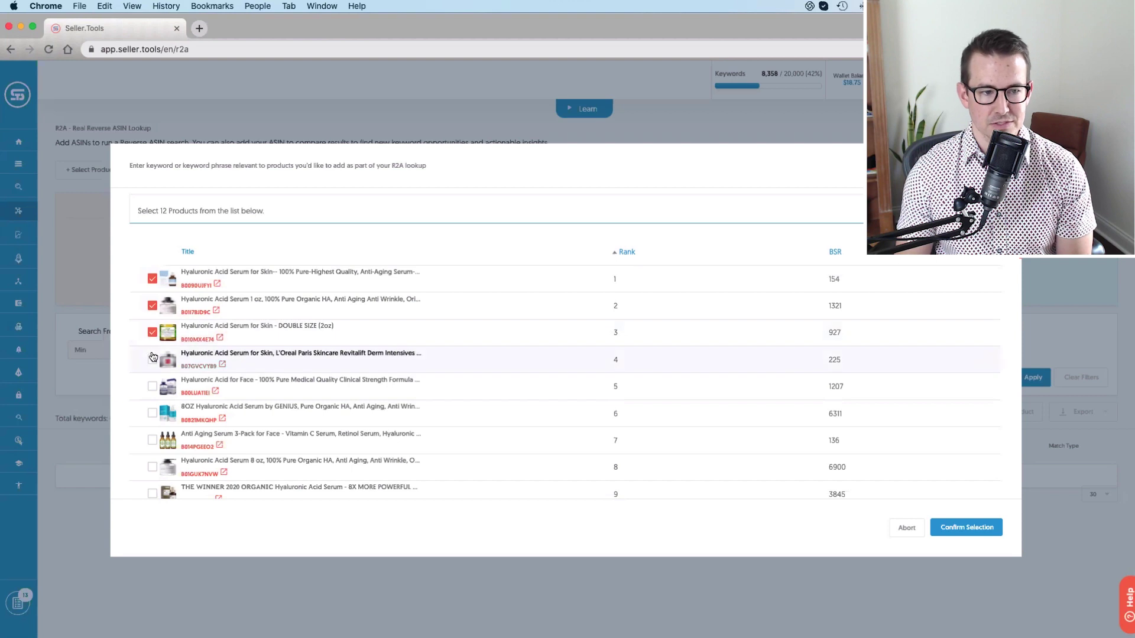
pyautogui.click(152, 359)
pyautogui.click(152, 387)
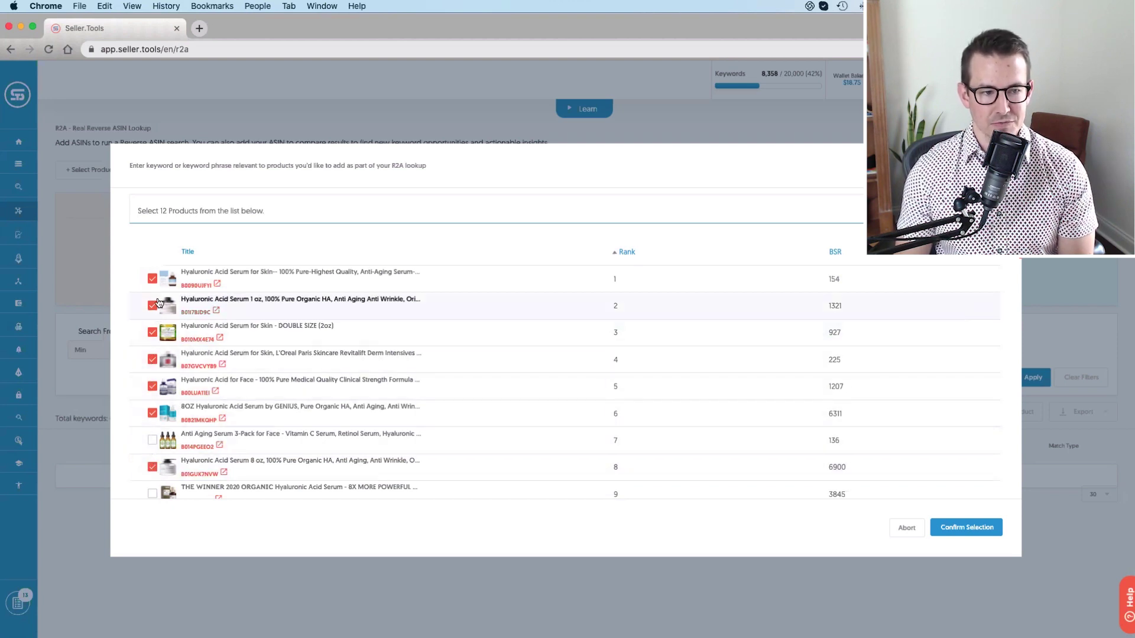
pyautogui.click(925, 530)
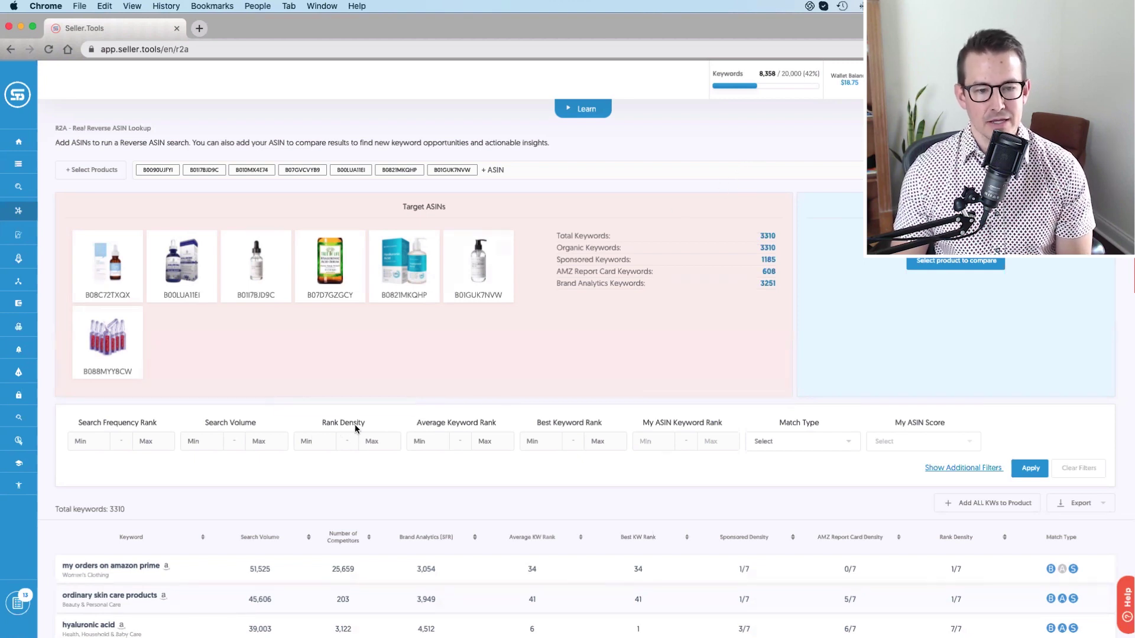
# Scroll down the 3,310-keyword results to the Rank Density minimum filter box
pyautogui.scroll(-2, 440, 287)
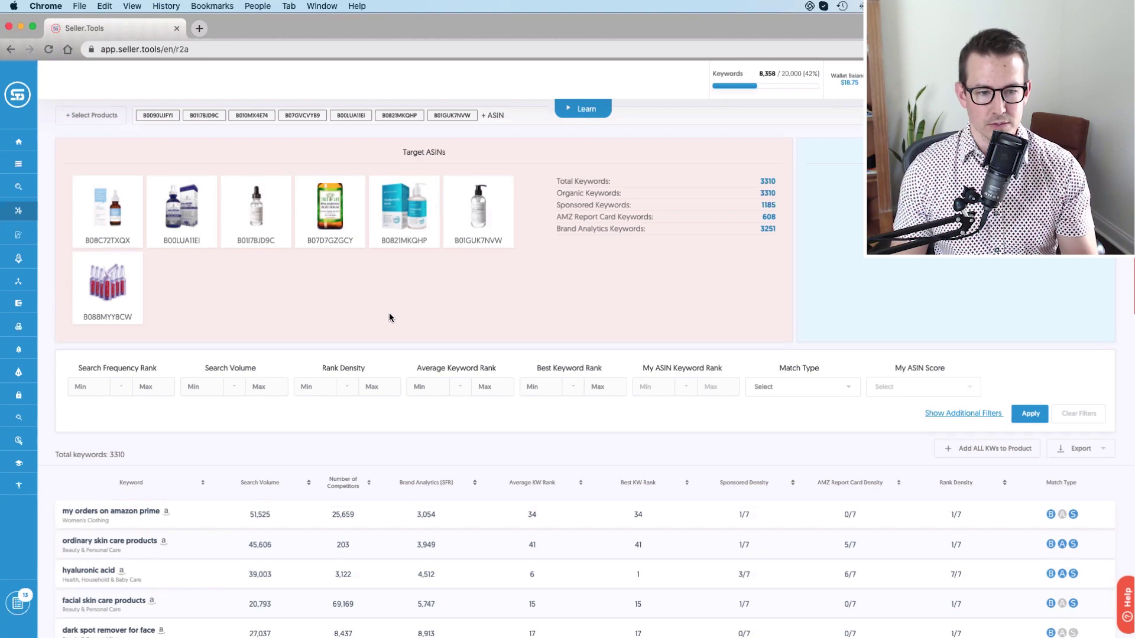
pyautogui.click(324, 384)
# Apply a minimum Rank Density of 4, leaving 396 keywords
pyautogui.write('4')
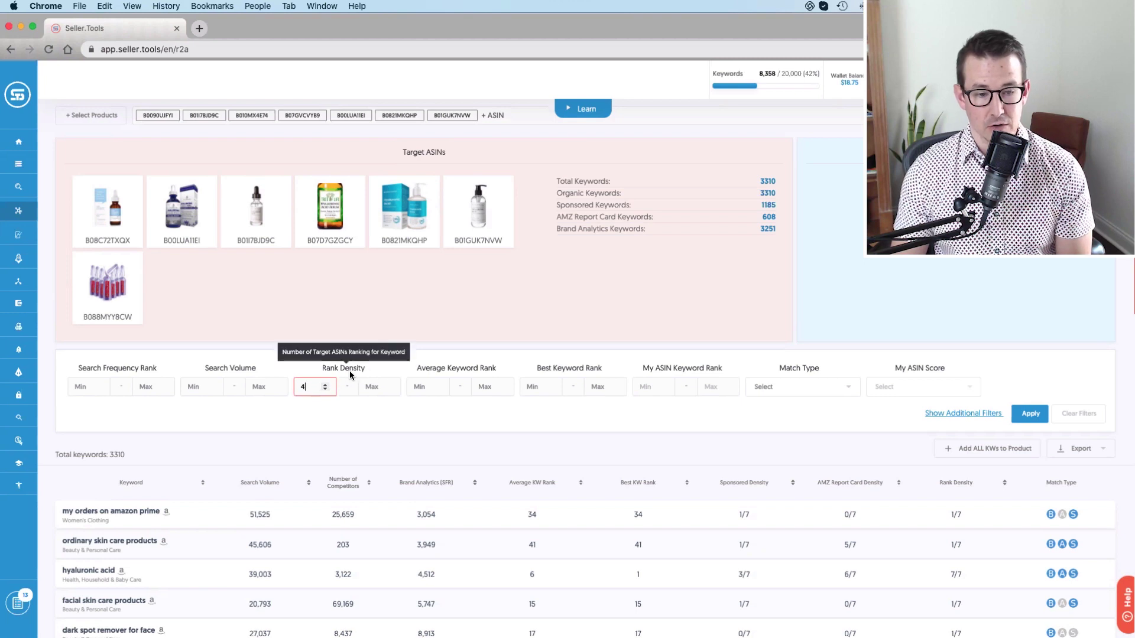
pyautogui.click(1028, 415)
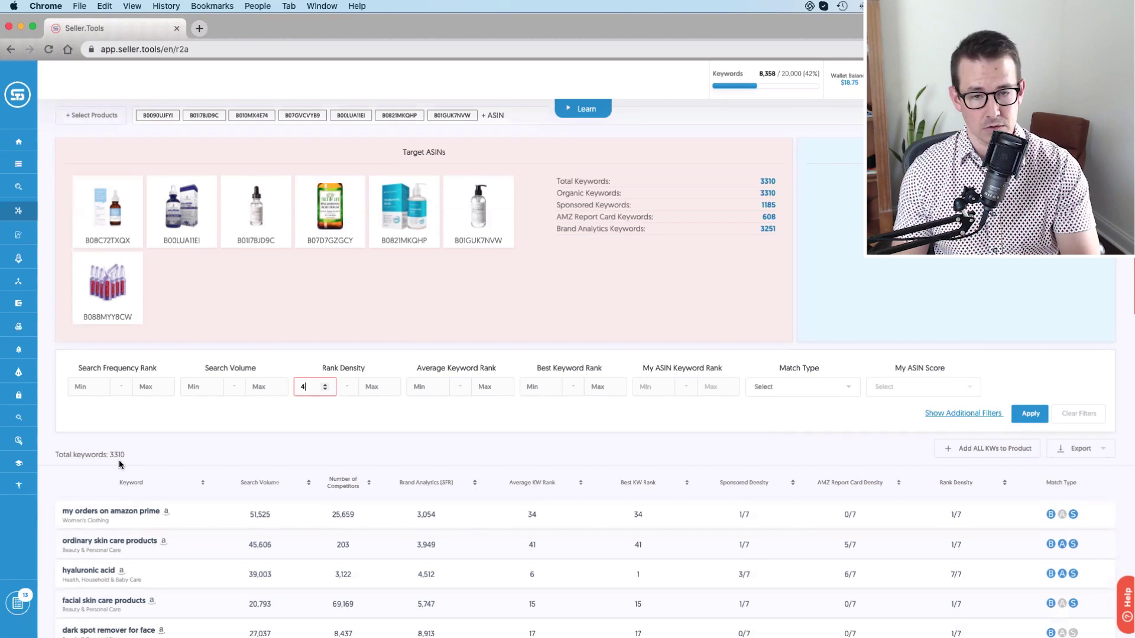
pyautogui.click(1027, 415)
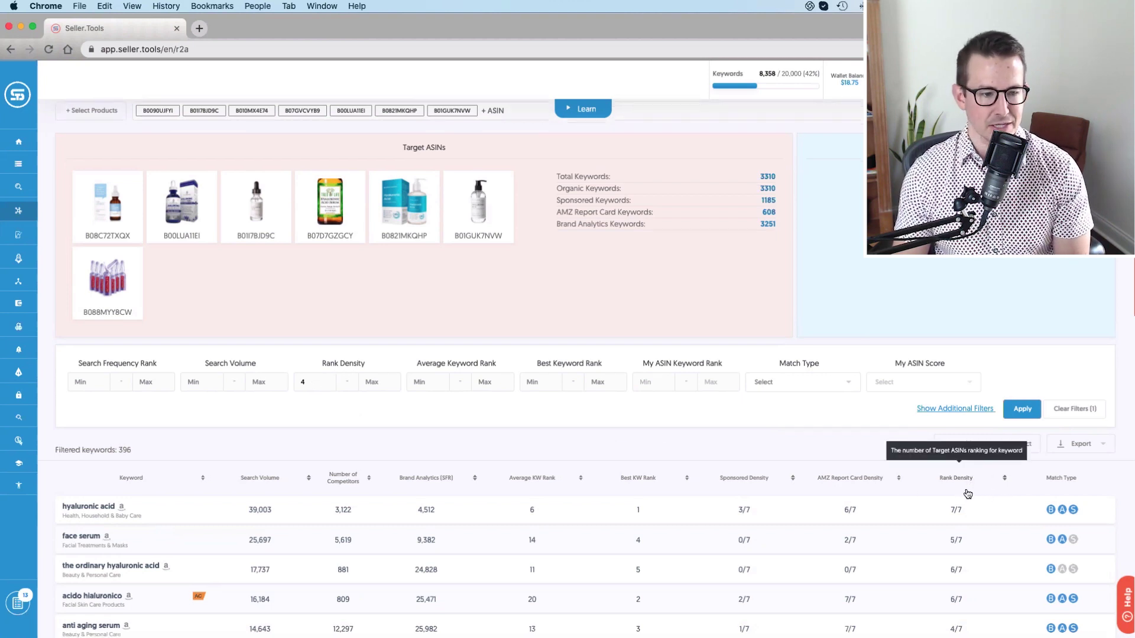
pyautogui.scroll(-1, 970, 485)
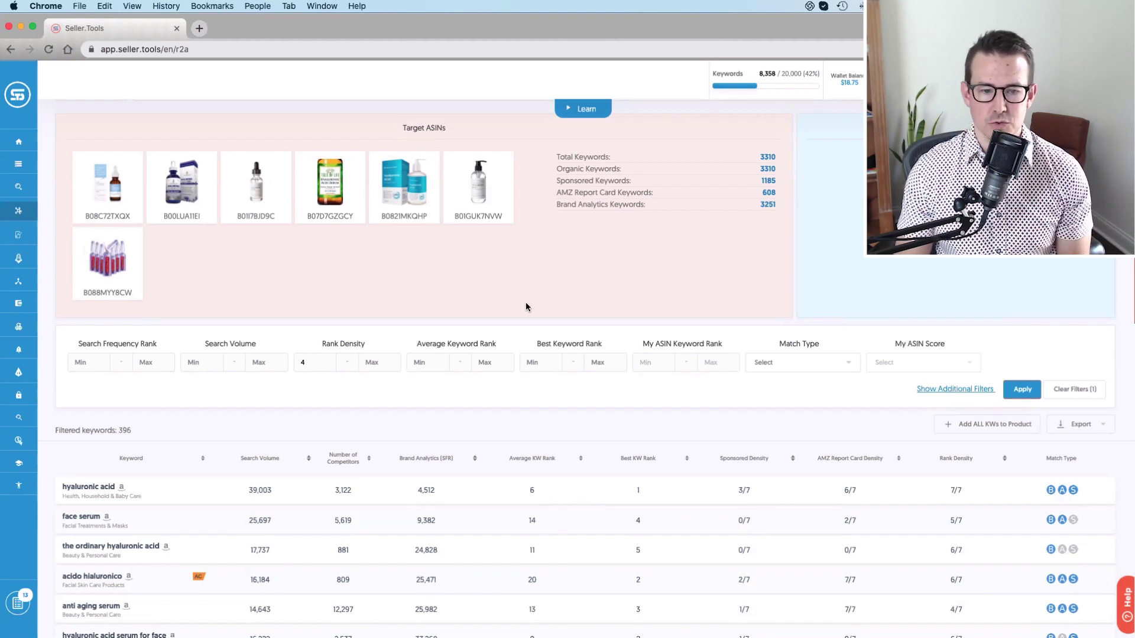
pyautogui.scroll(-1, 478, 417)
pyautogui.scroll(-1, 479, 416)
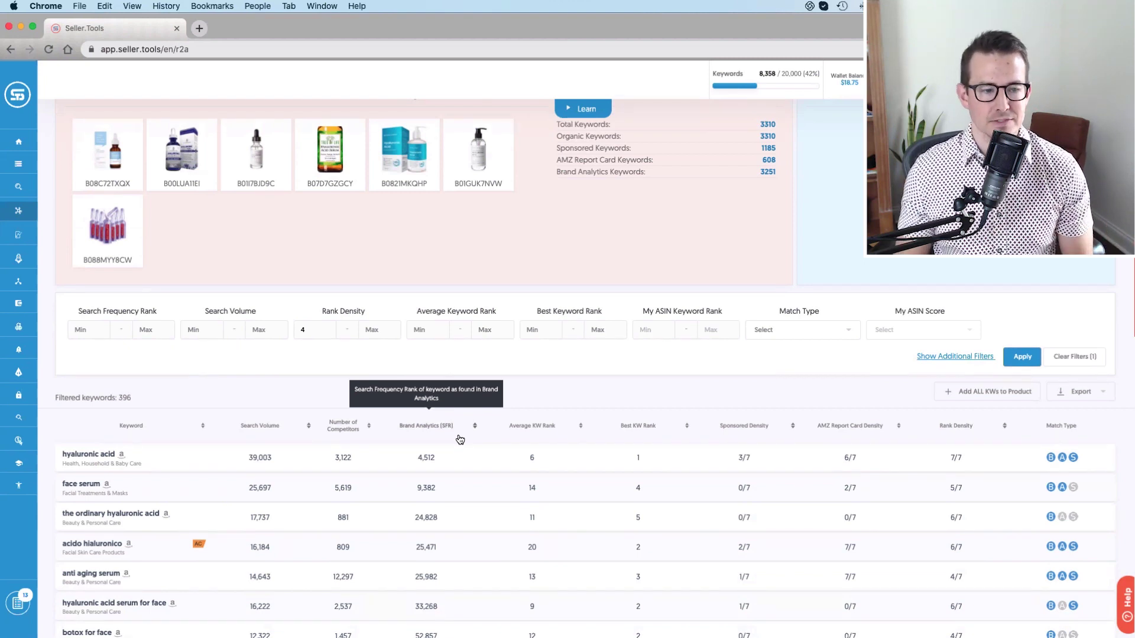
pyautogui.scroll(-1, 474, 384)
pyautogui.scroll(-2, 468, 391)
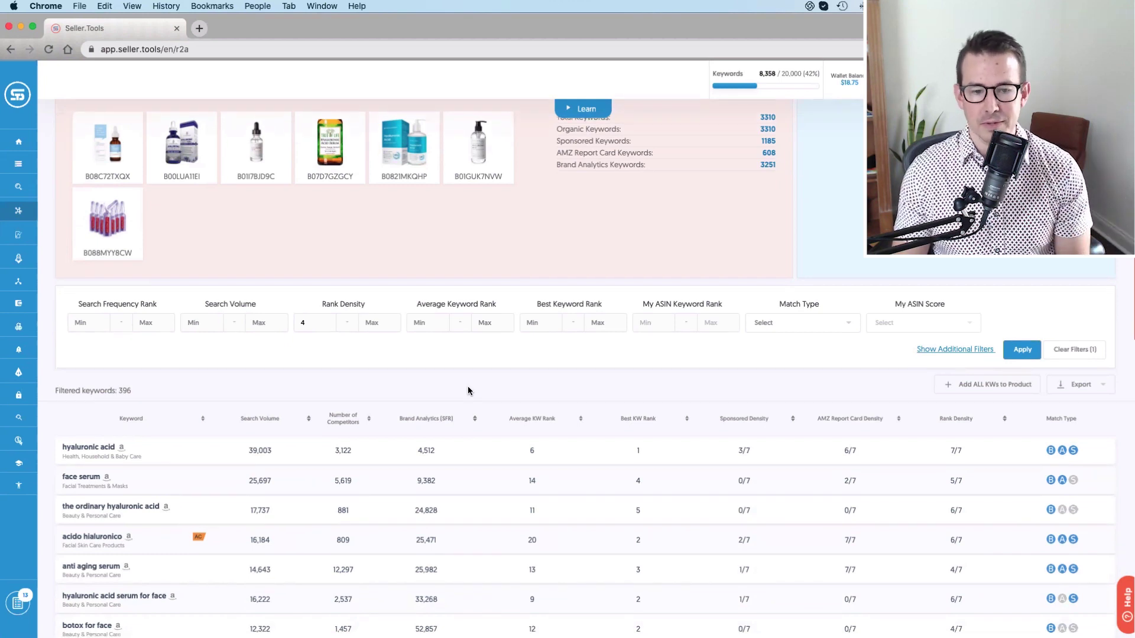
pyautogui.scroll(-1, 468, 390)
pyautogui.scroll(-1, 445, 411)
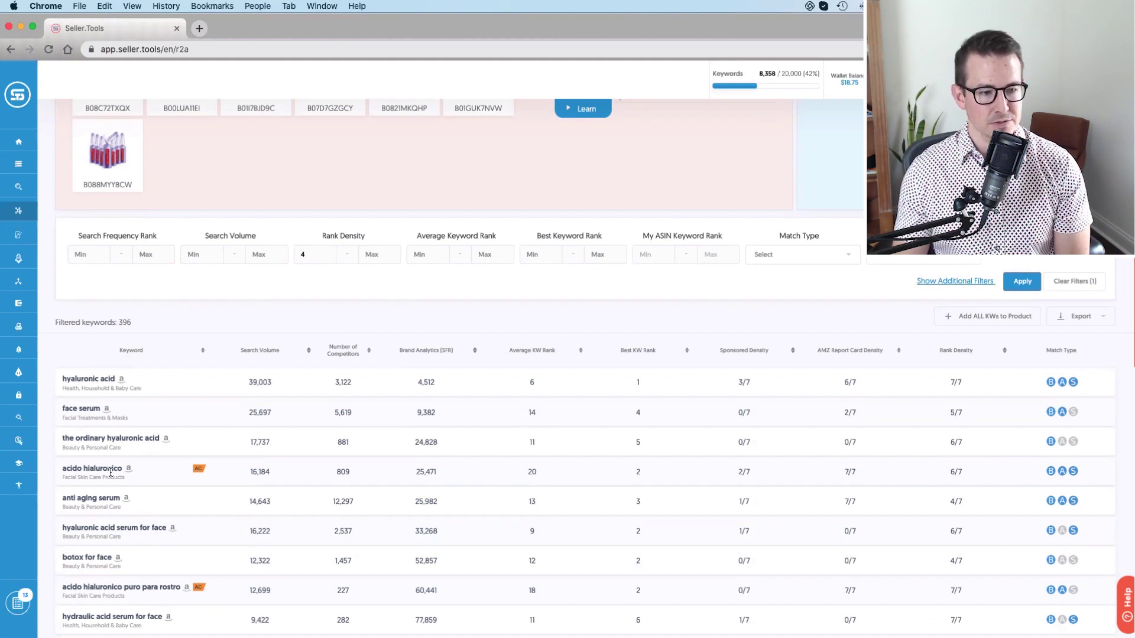
pyautogui.scroll(-1, 155, 467)
pyautogui.scroll(-1, 161, 462)
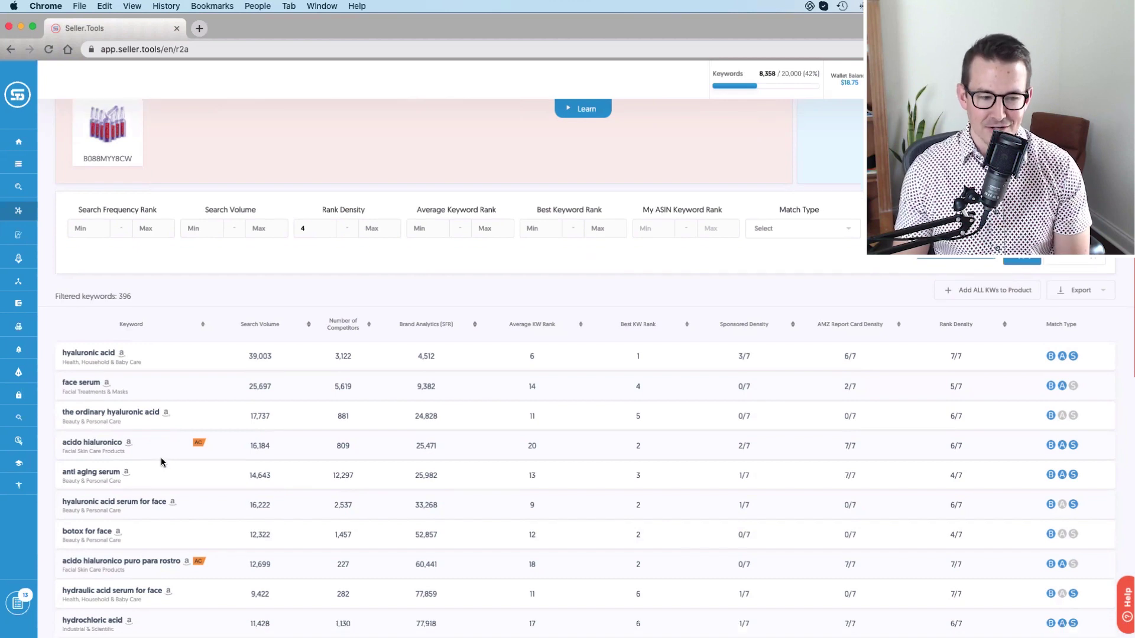
pyautogui.scroll(-1, 161, 462)
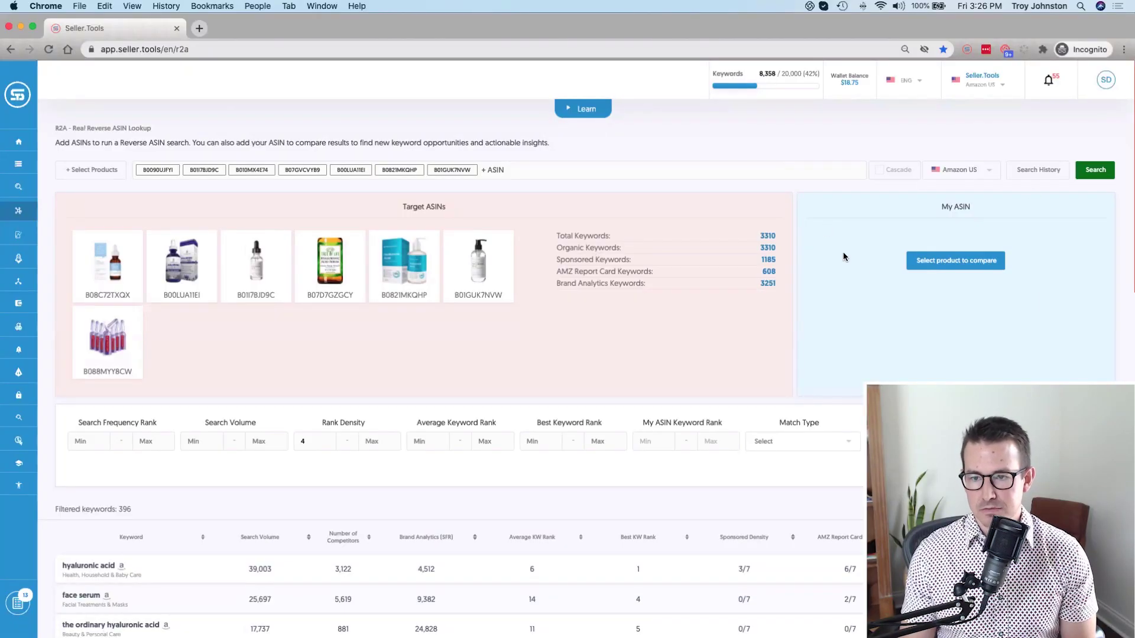
# Search 'hya' and pick the YEOUTH Hyaluronic Acid Serum (B07XM9HVC3) as the product to compare
pyautogui.click(945, 269)
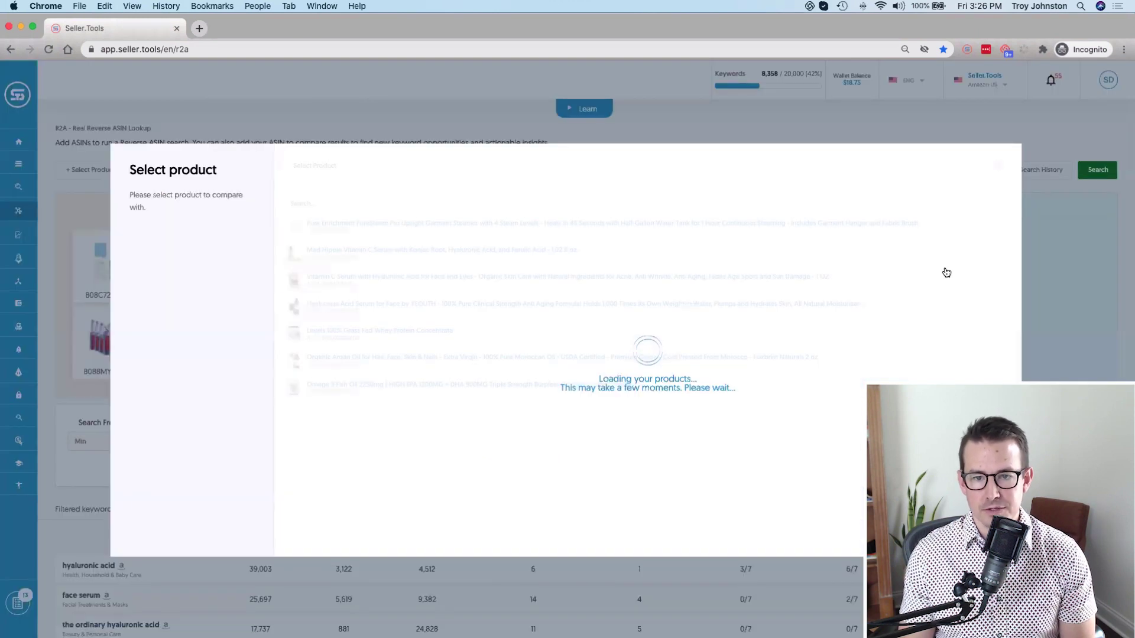
pyautogui.write('hya')
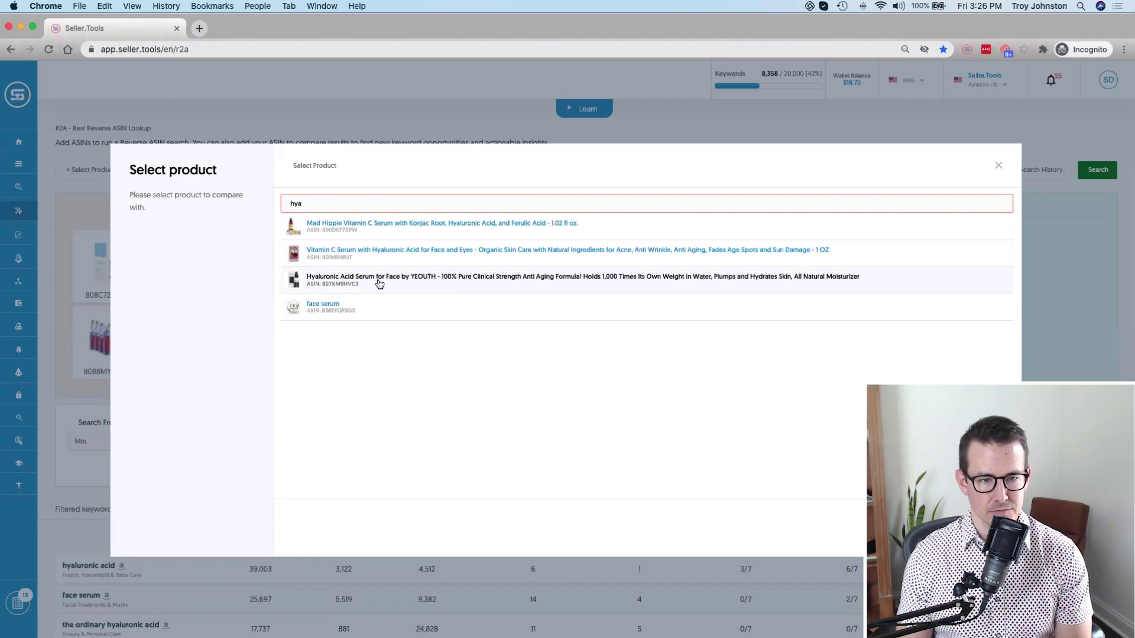
pyautogui.click(379, 284)
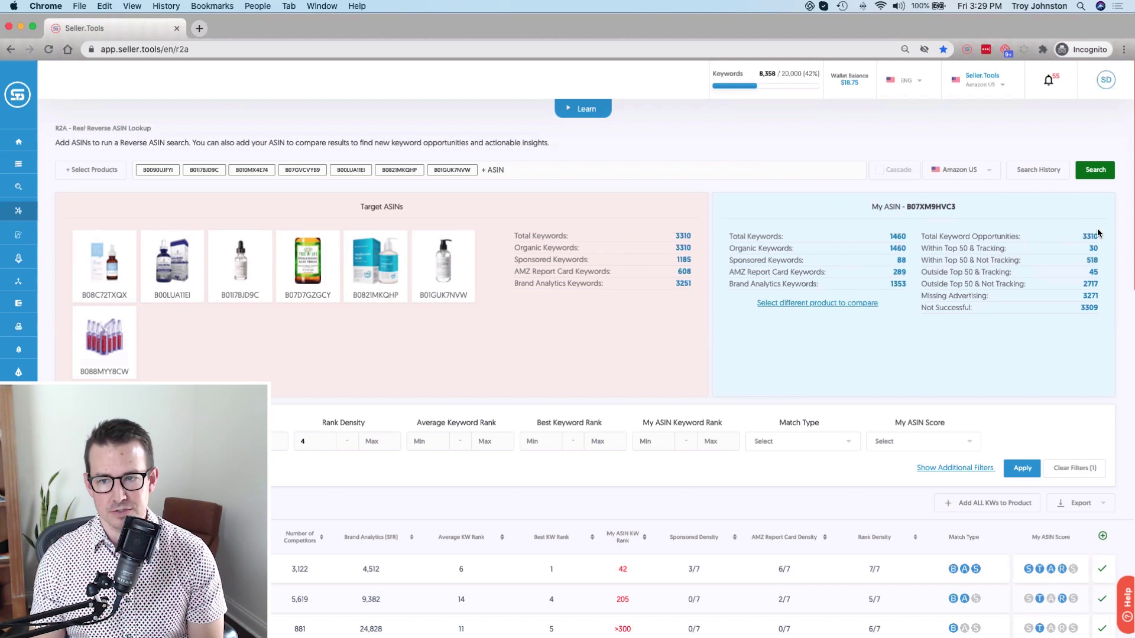
# Scroll through the keyword table to review the My ASIN KW Rank and Score columns
pyautogui.scroll(-3, 1122, 248)
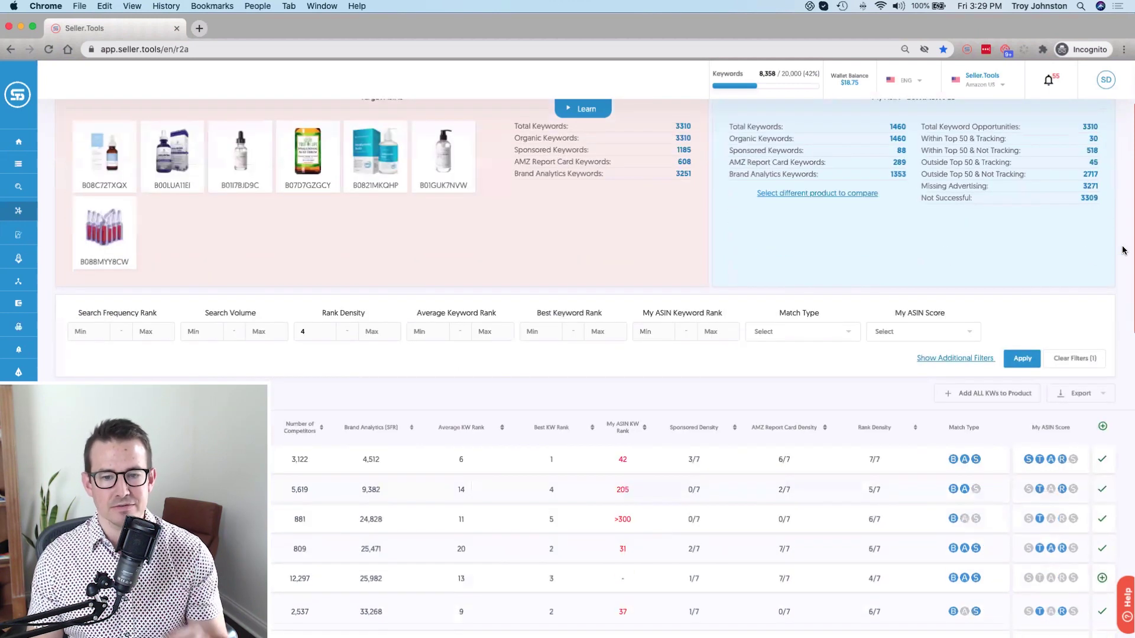
pyautogui.scroll(-10, 1122, 249)
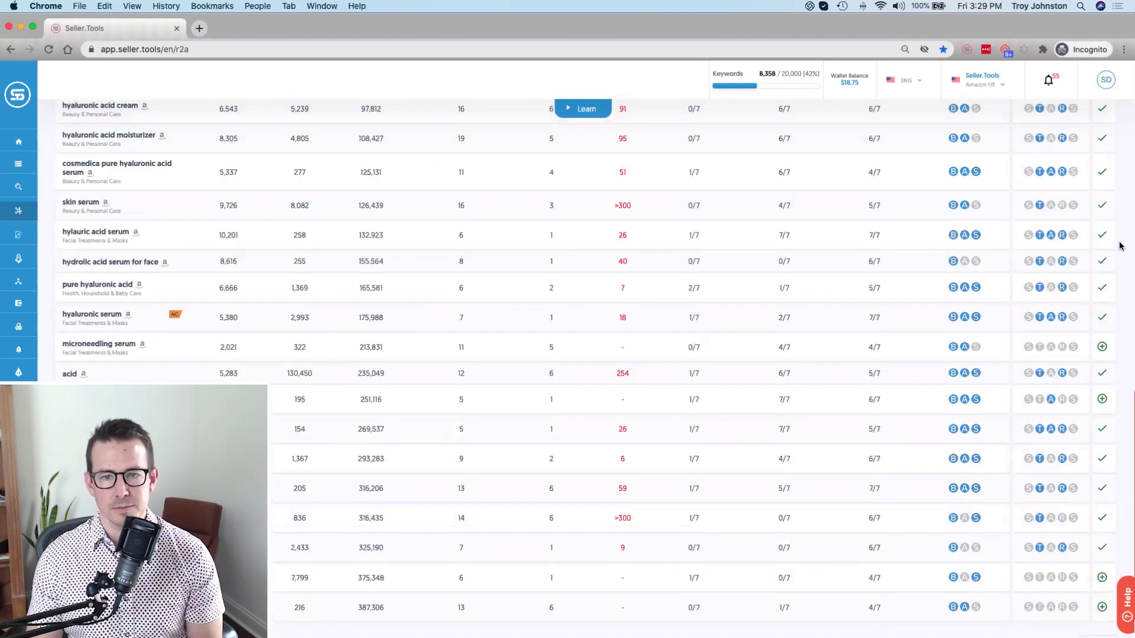
pyautogui.scroll(5, 1120, 249)
pyautogui.scroll(10, 1121, 246)
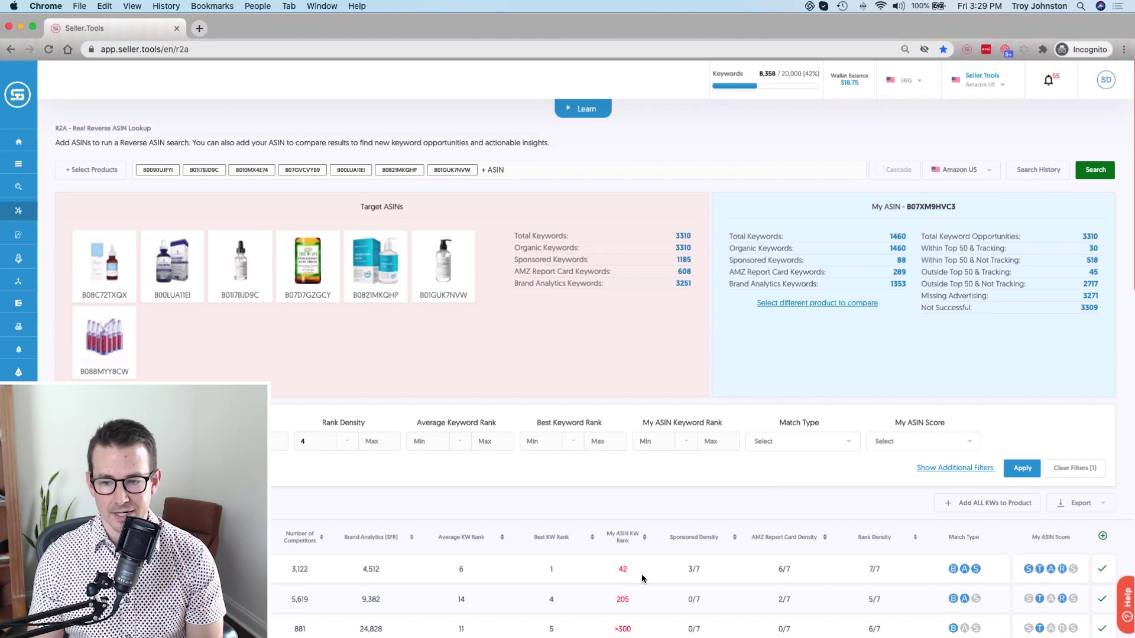
pyautogui.scroll(-5, 1132, 265)
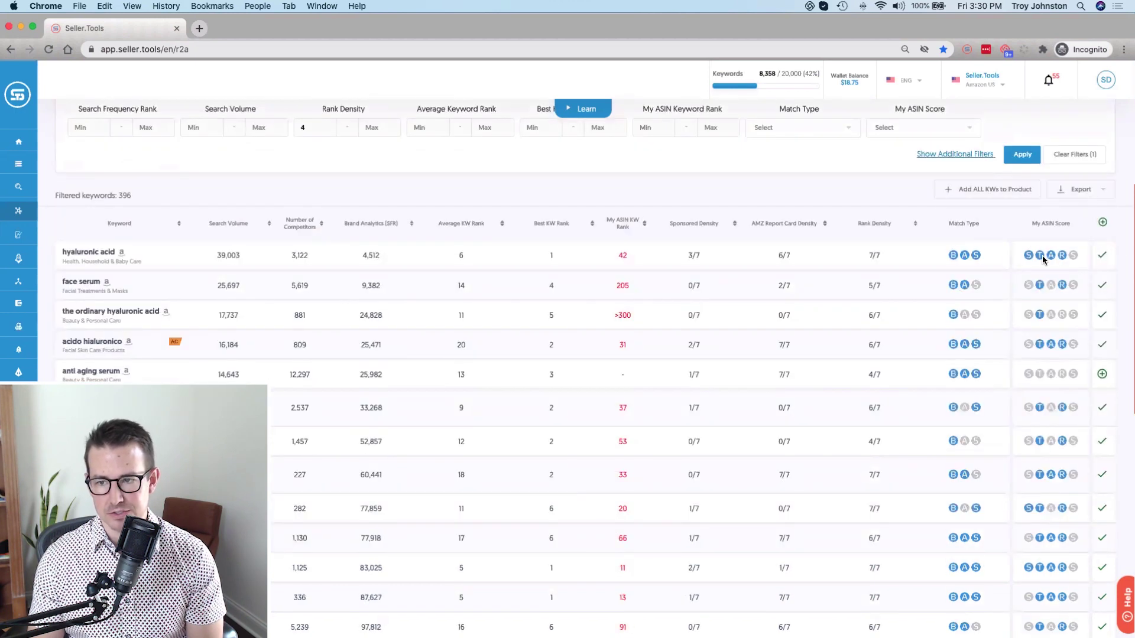